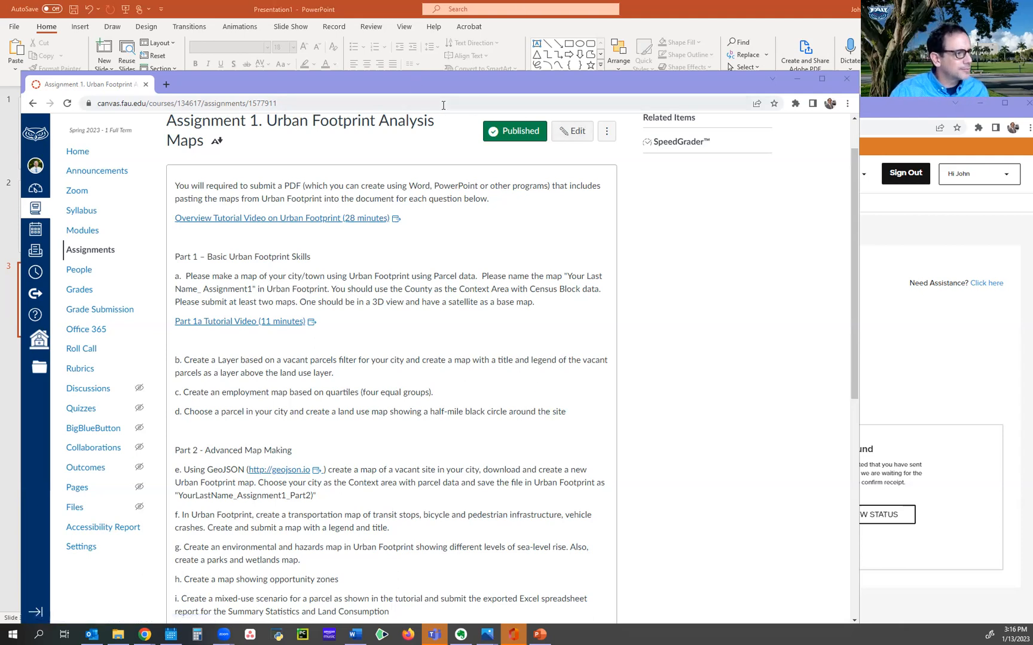
Minimize the CrowdStreet window, then switch to the UrbanFootprint window and dismiss its map export dialog without exporting
click(967, 331)
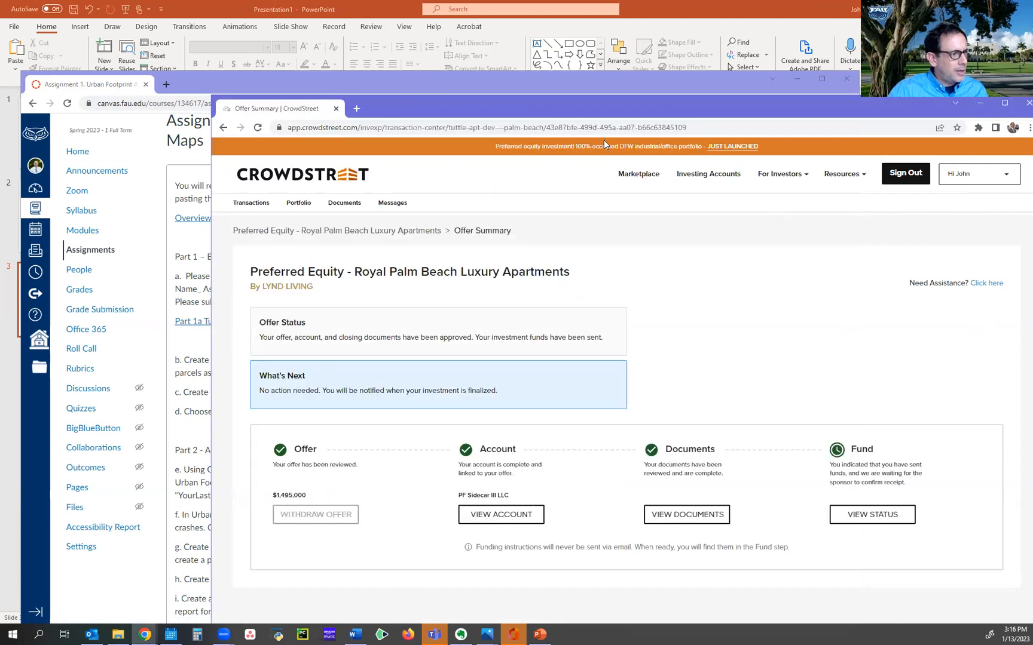
click(980, 103)
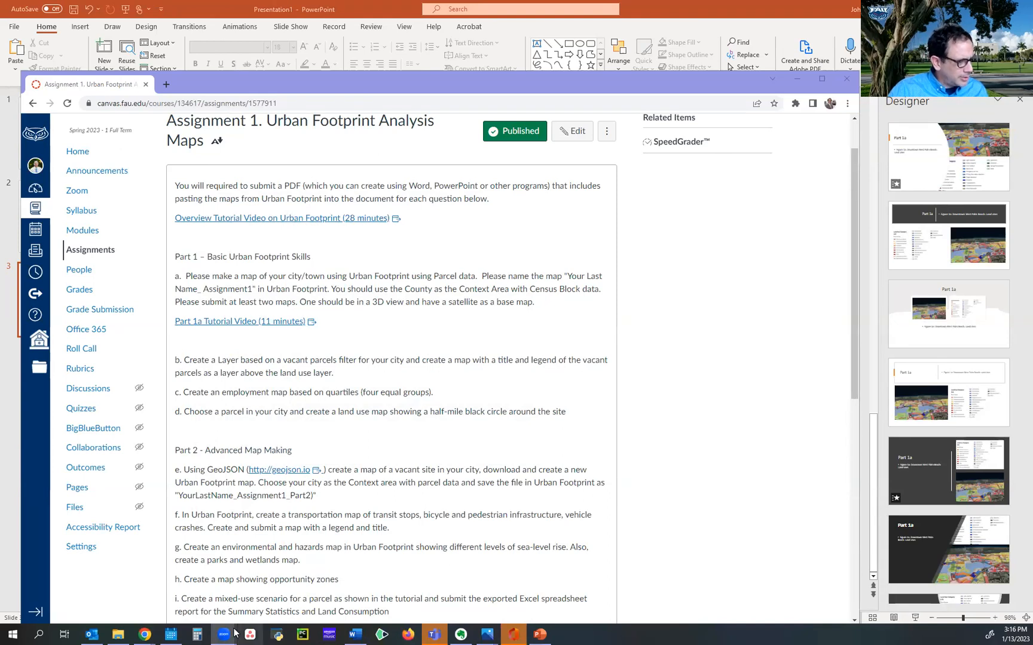
mouse_move(143, 633)
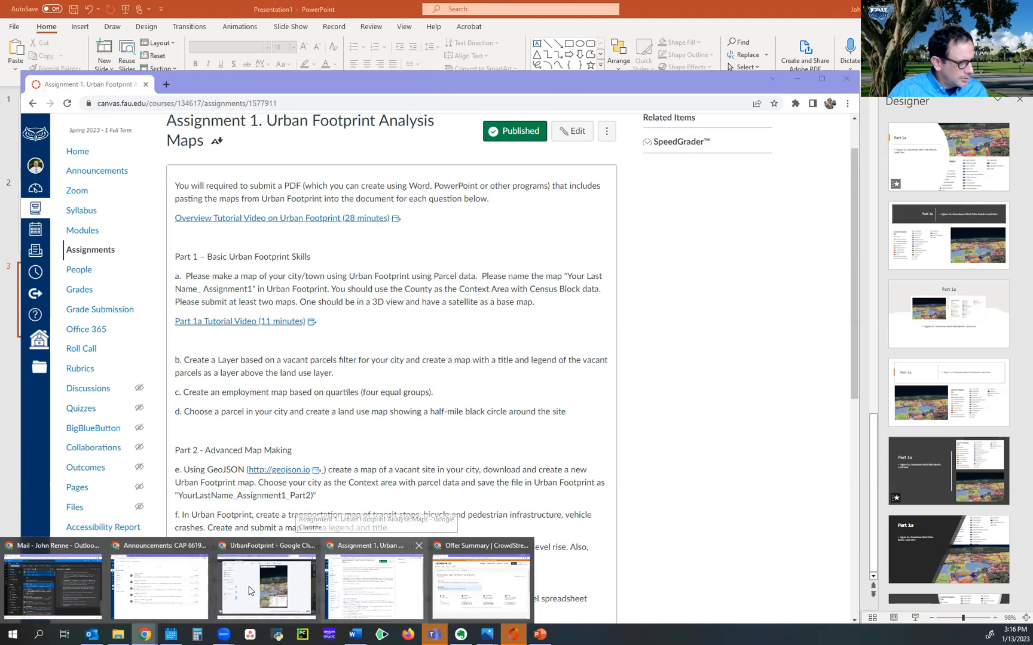
click(266, 583)
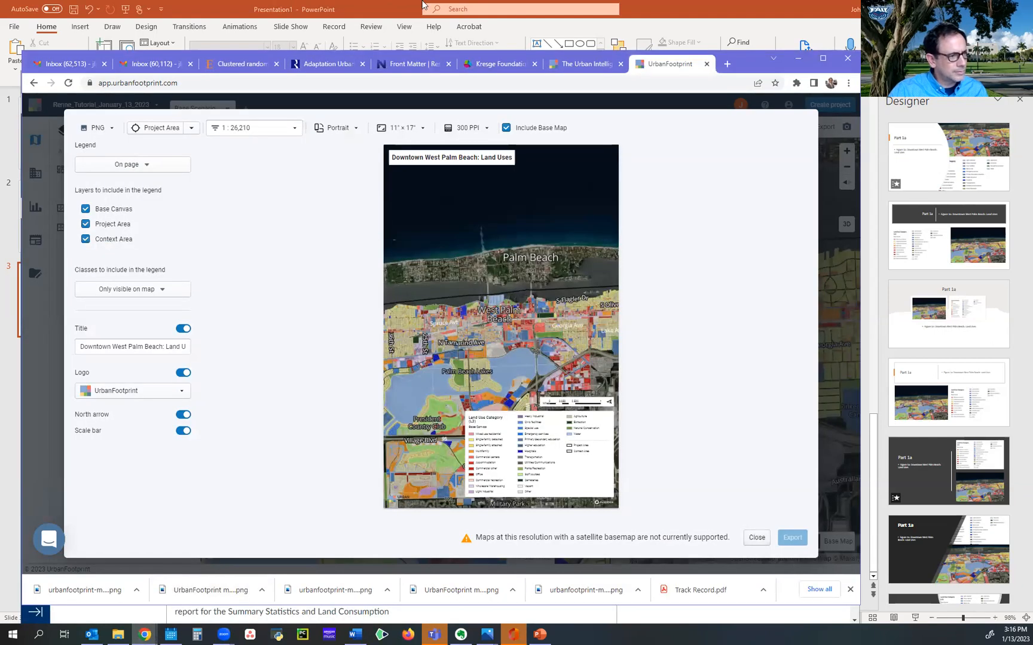
click(755, 536)
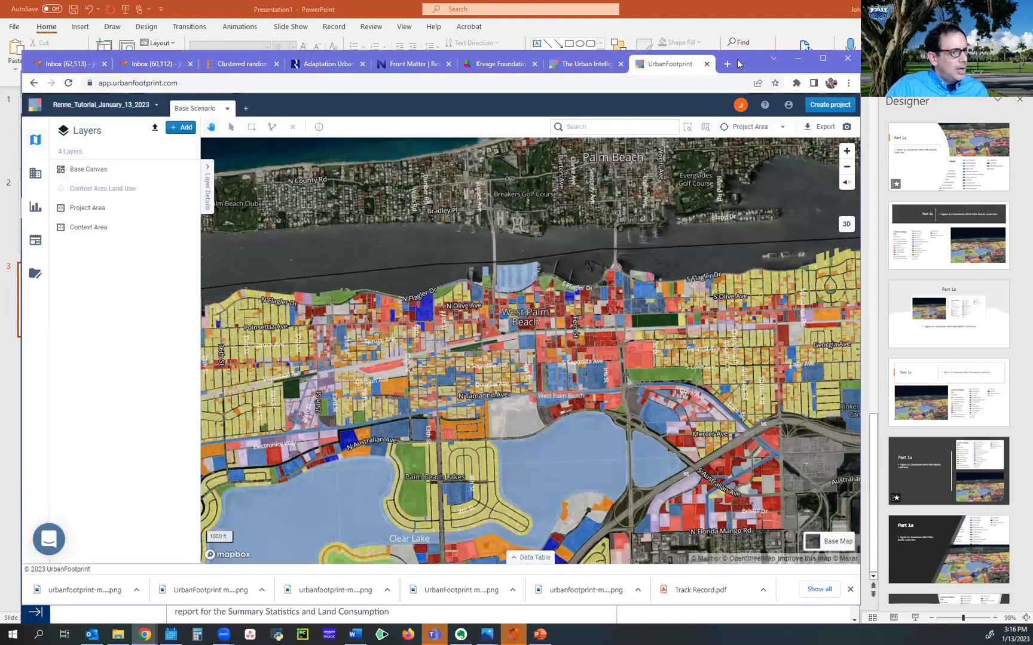
Change the map's base map to Light and reset the flat map view to north-up around West Palm Beach
drag(737, 58, 759, 46)
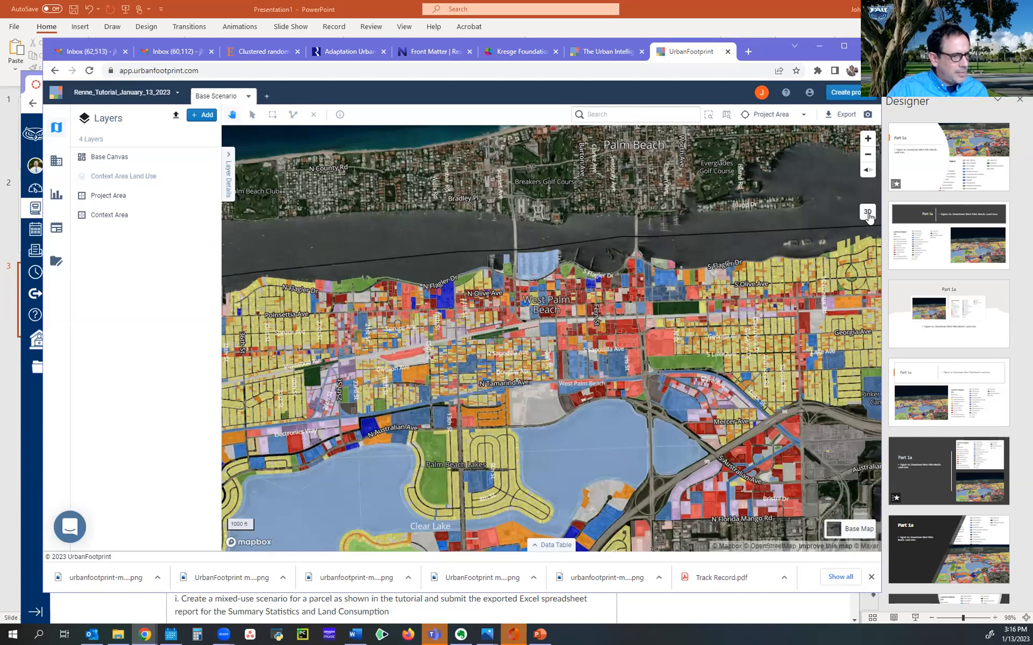
click(867, 213)
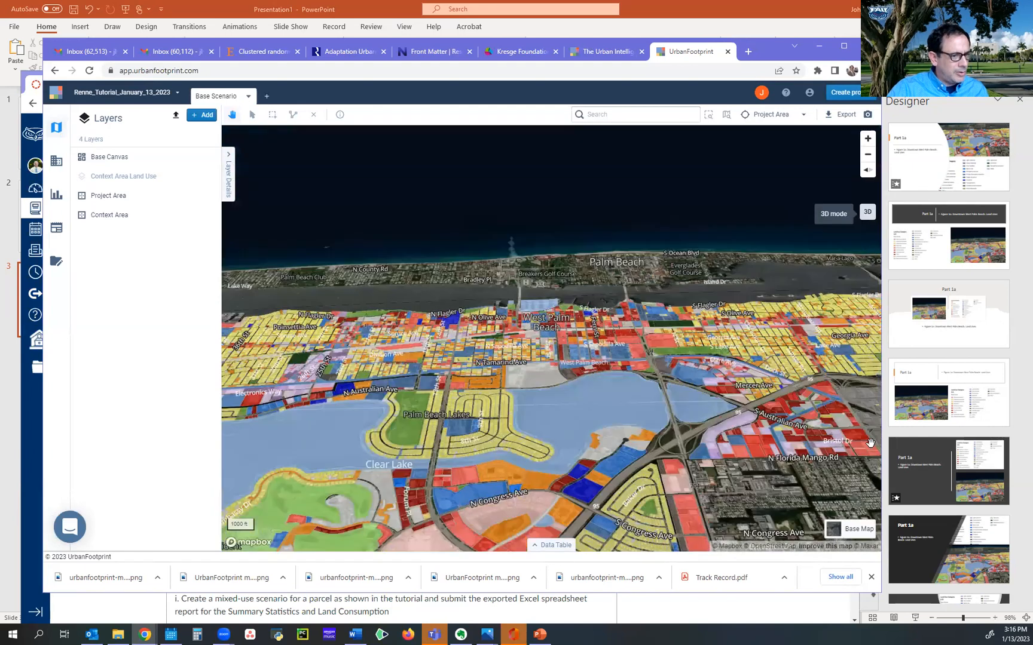
click(849, 529)
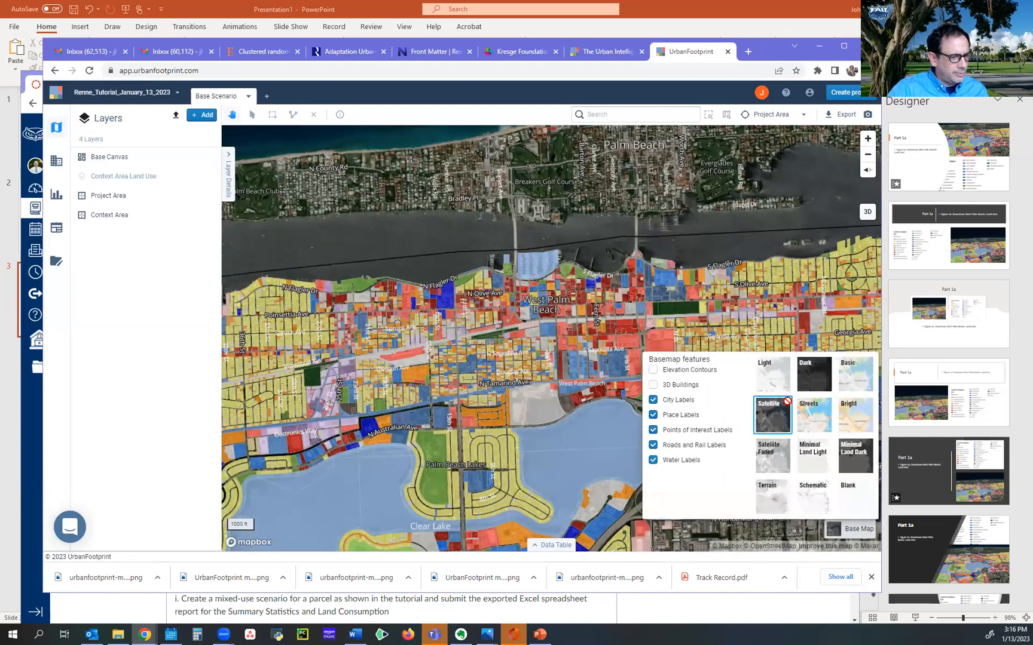
click(781, 371)
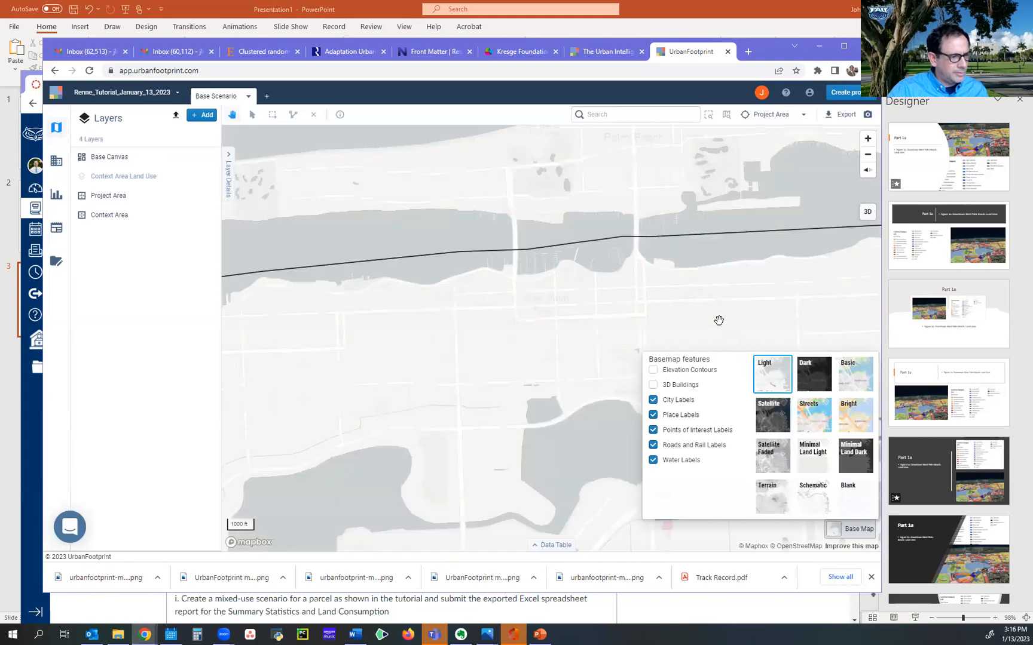
drag(865, 170, 806, 167)
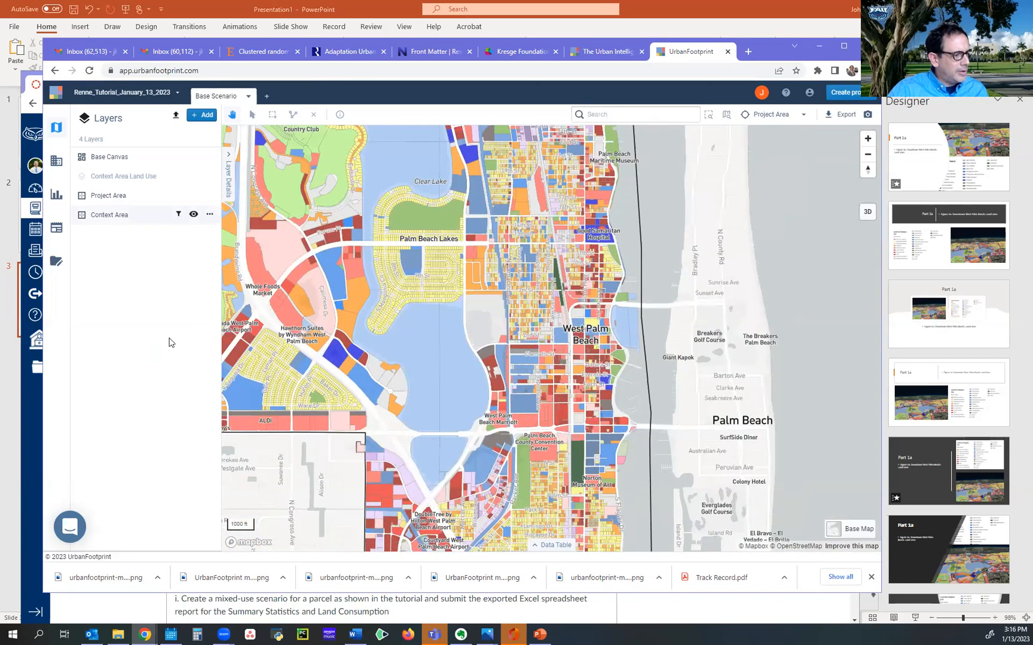
scroll(396, 399, up, 3)
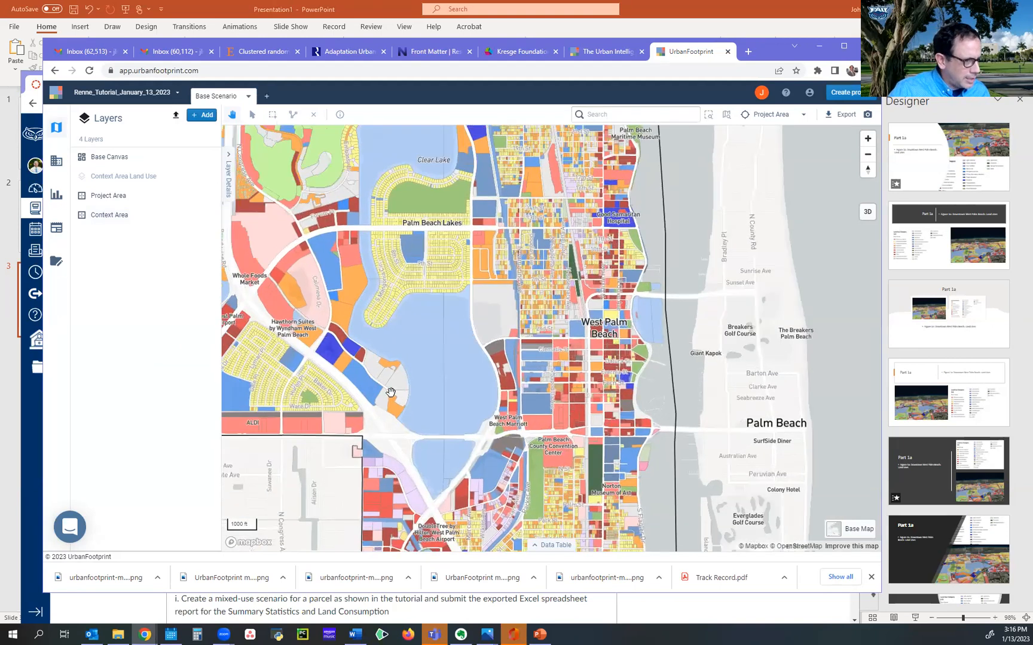
scroll(342, 361, down, 4)
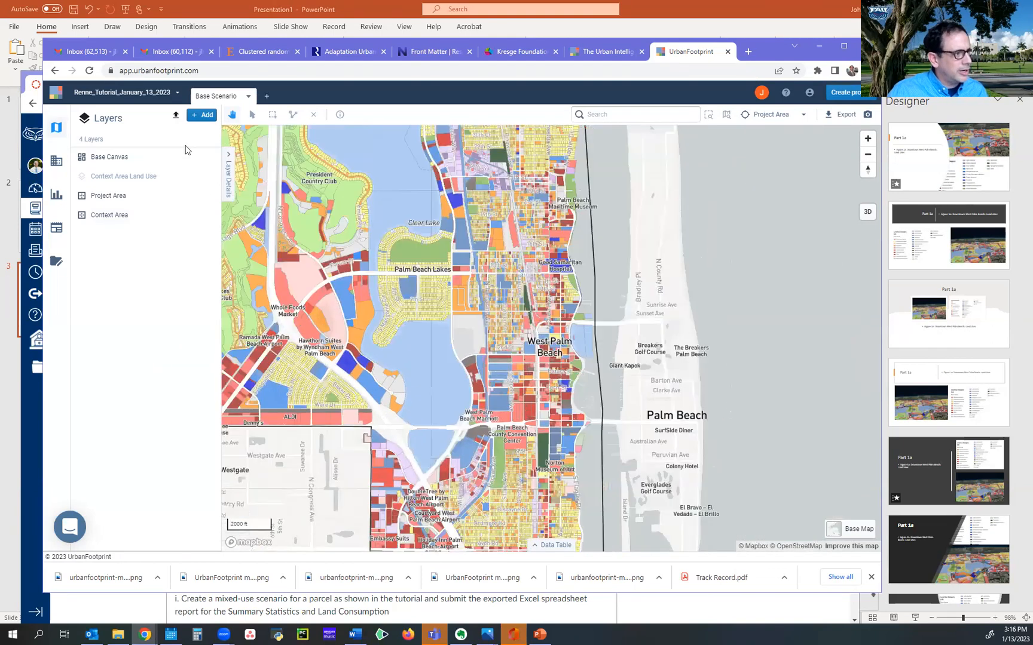
Examine the Base Canvas layer's Land Use Category (L3) classes and its source description with the column definitions
click(125, 162)
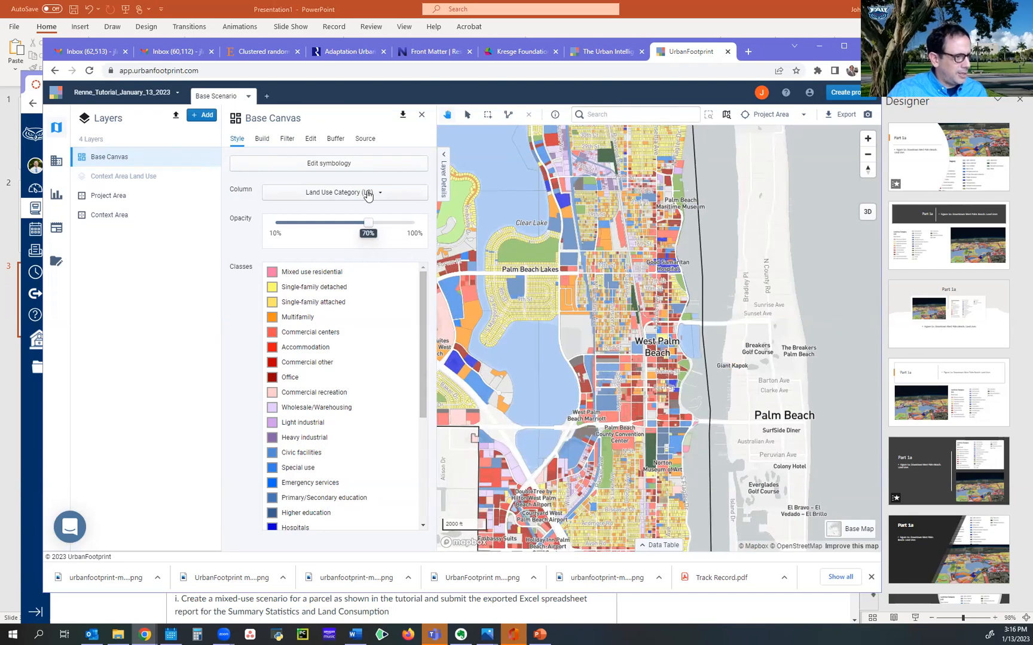
drag(417, 333, 426, 425)
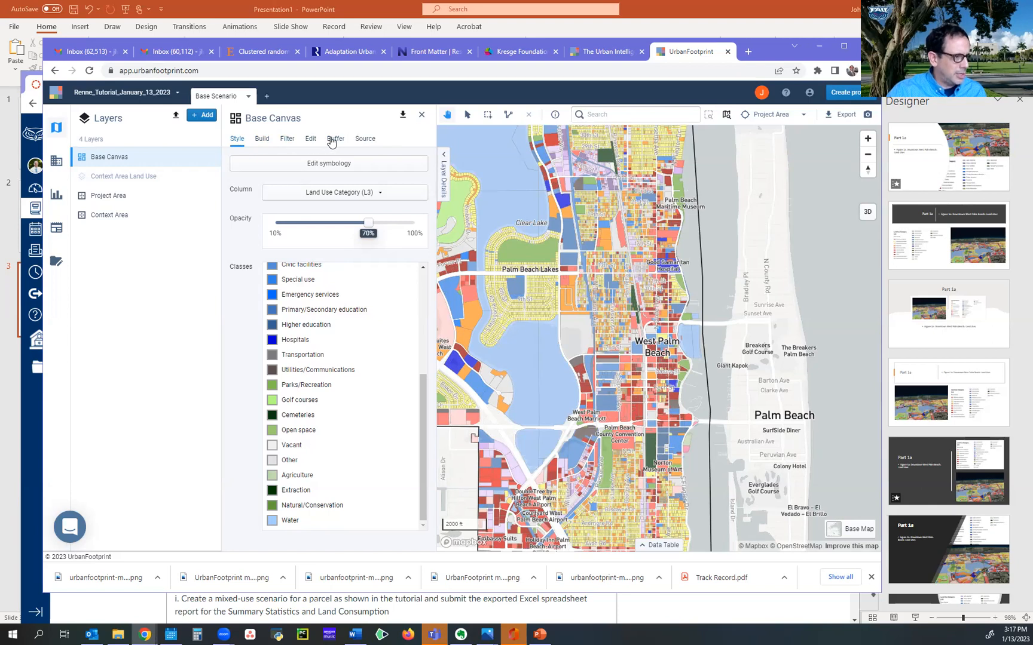
click(362, 142)
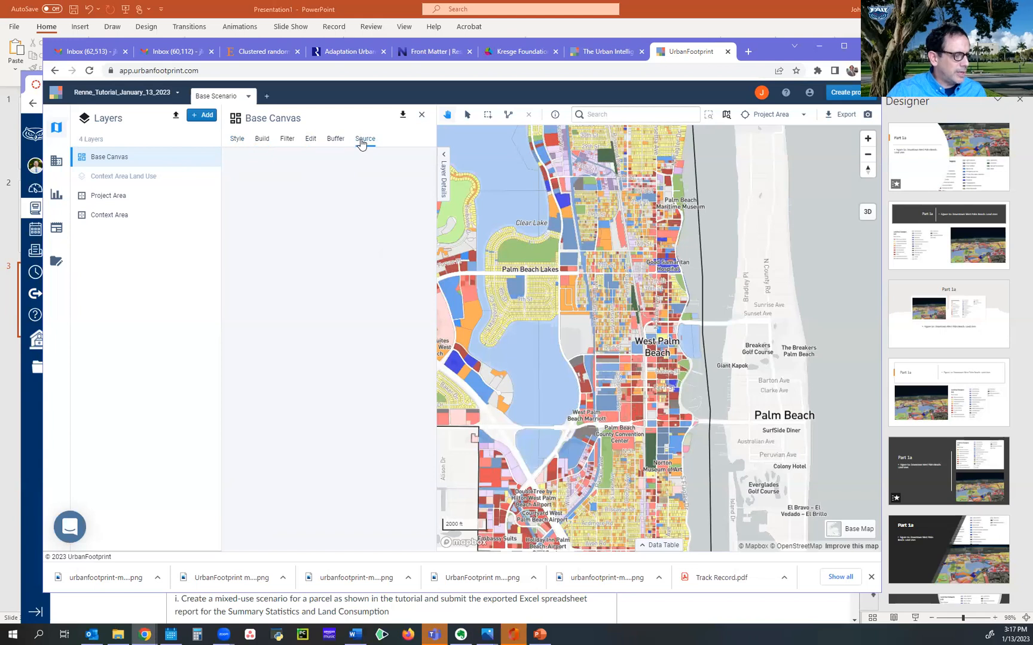
scroll(345, 273, down, 3)
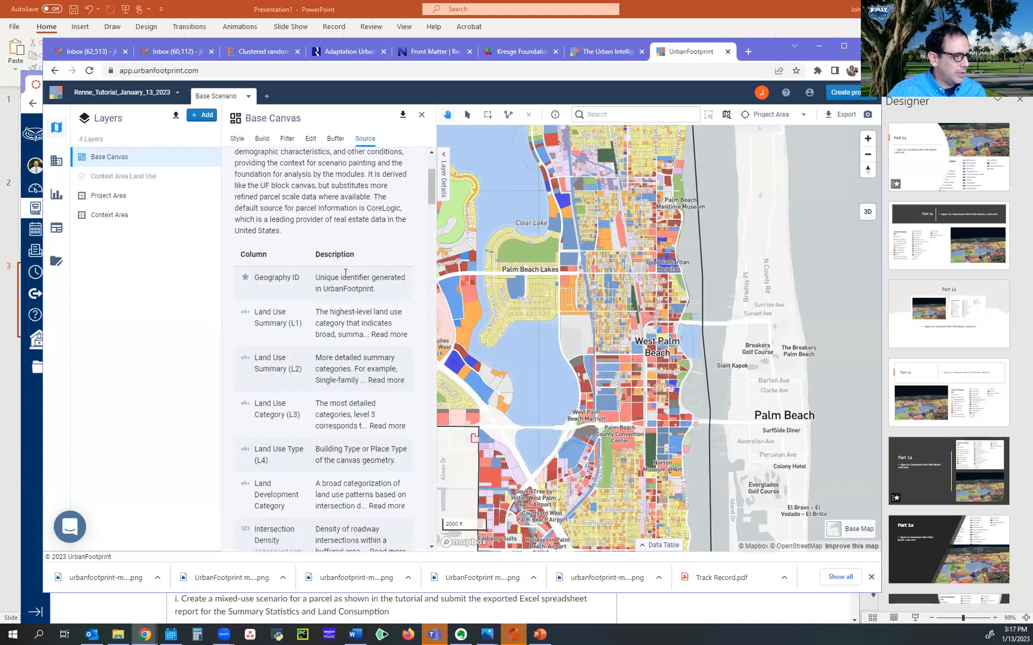
scroll(345, 276, up, 3)
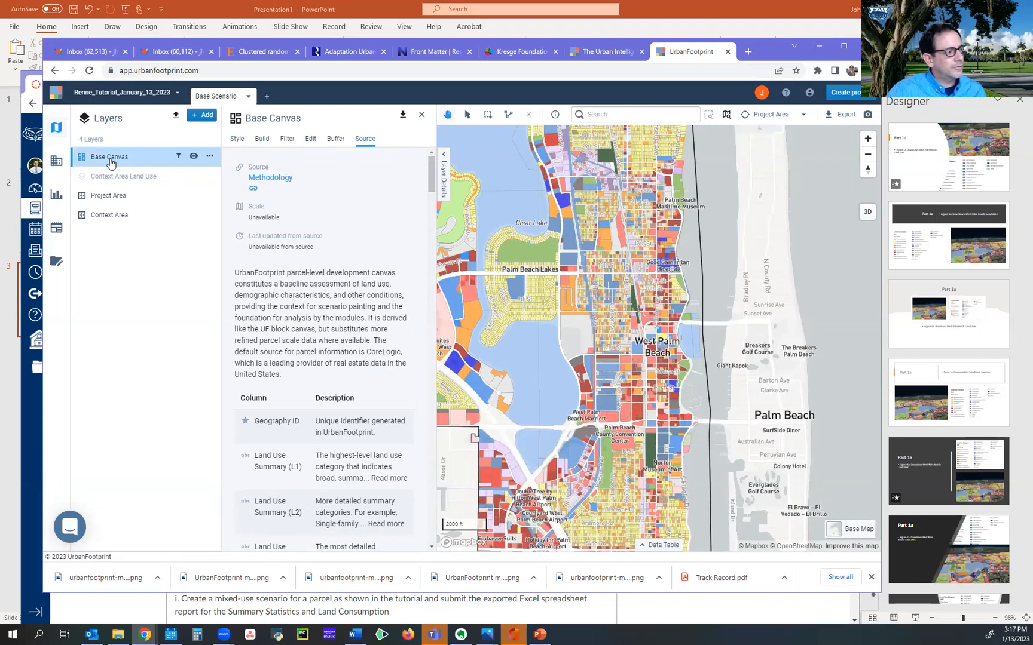
scroll(336, 341, down, 15)
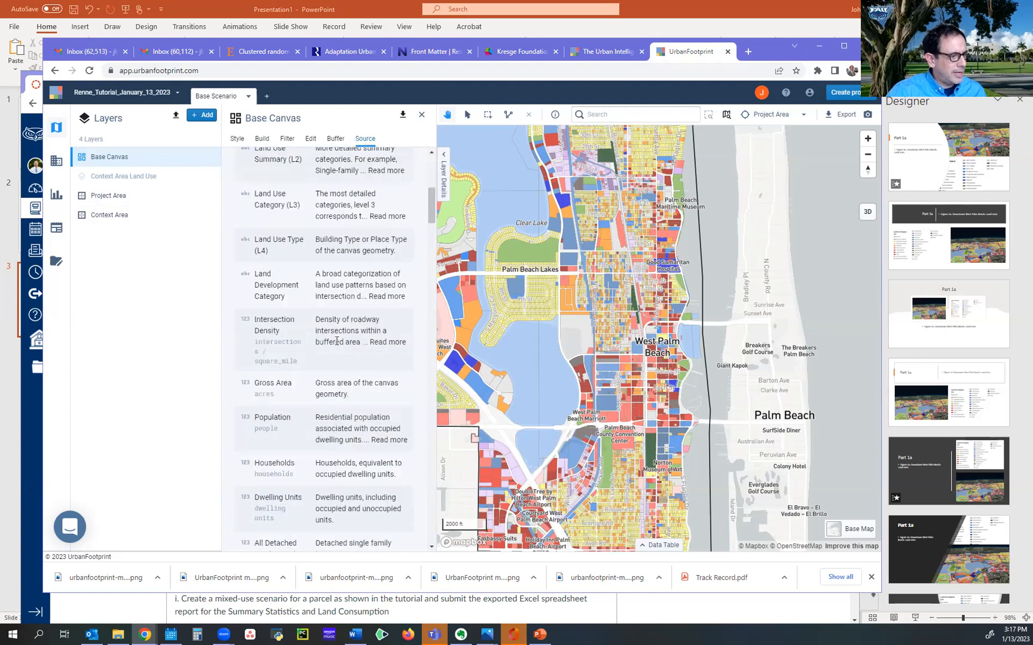
scroll(337, 341, down, 5)
scroll(337, 339, up, 20)
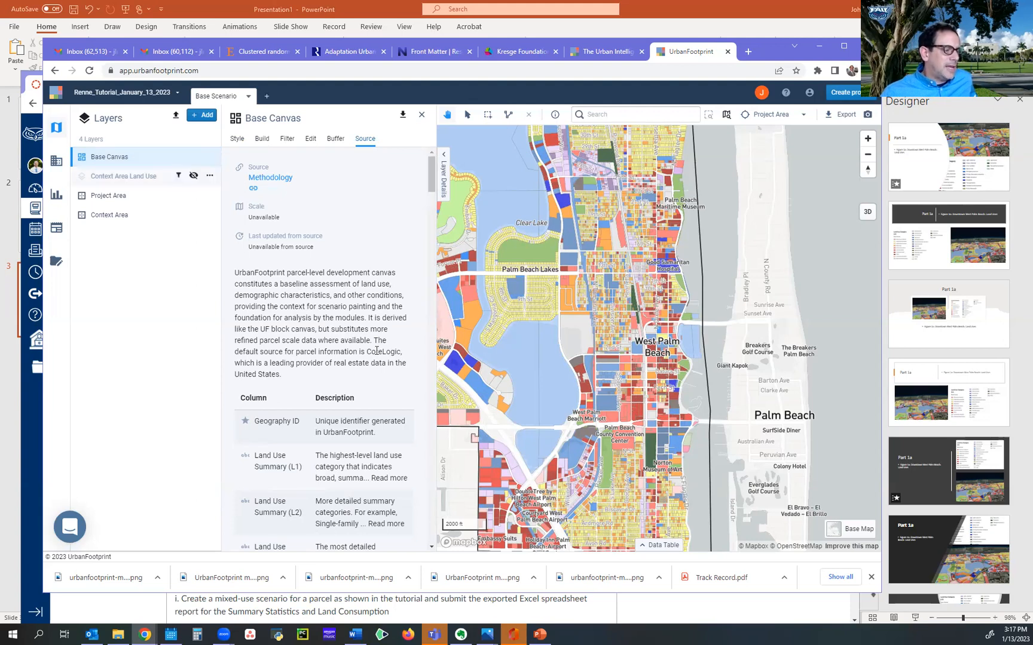
scroll(378, 358, down, 10)
scroll(376, 372, down, 6)
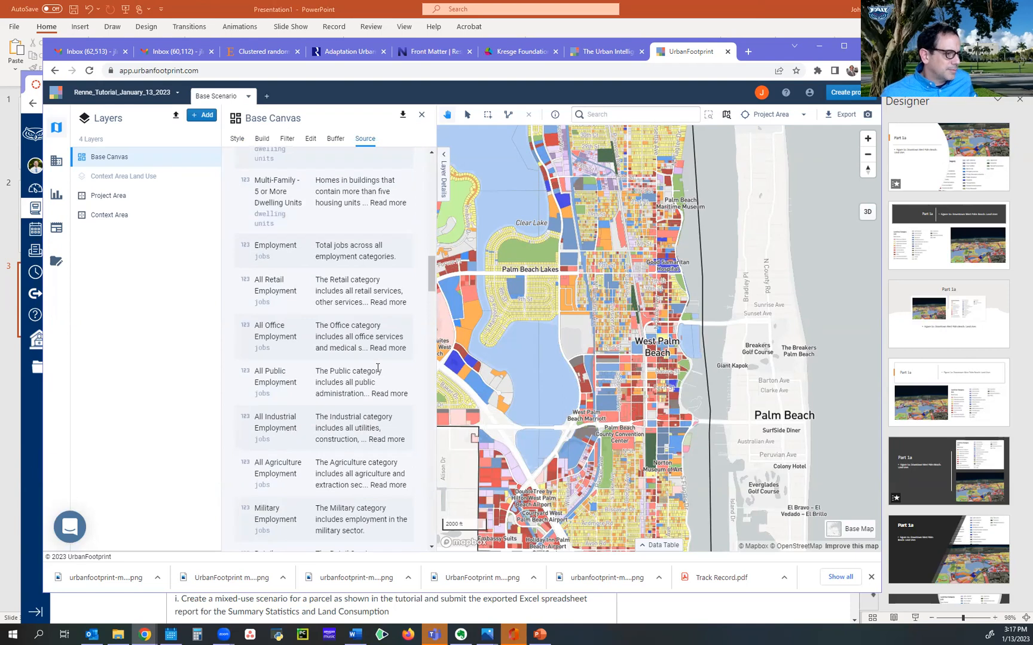
scroll(377, 367, up, 15)
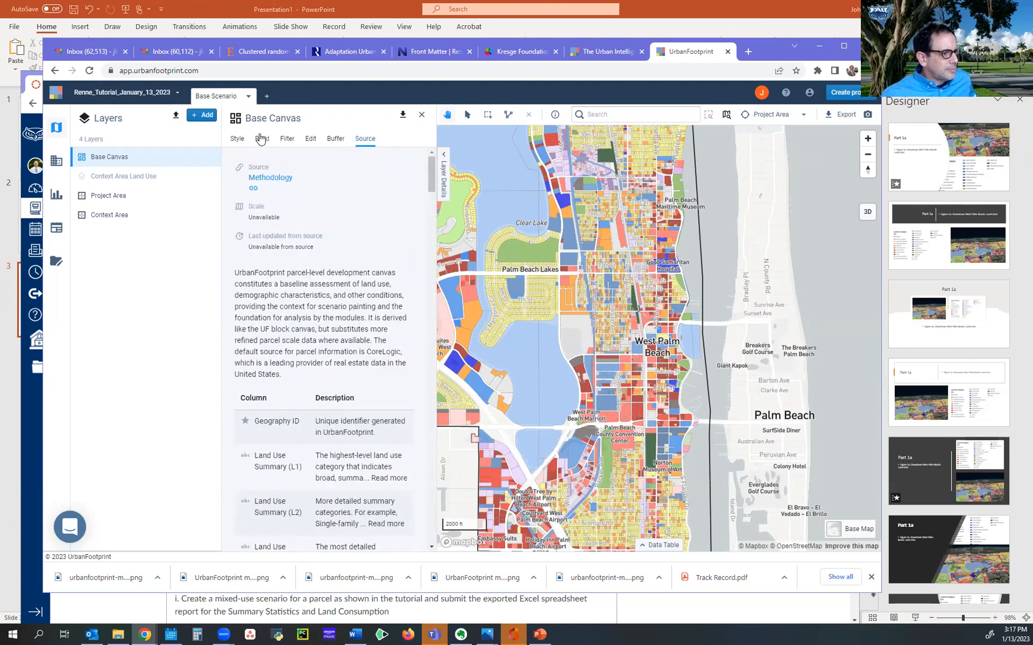
Filter the Base Canvas layer by Land Use Category (L3) to include only Vacant parcels
click(288, 141)
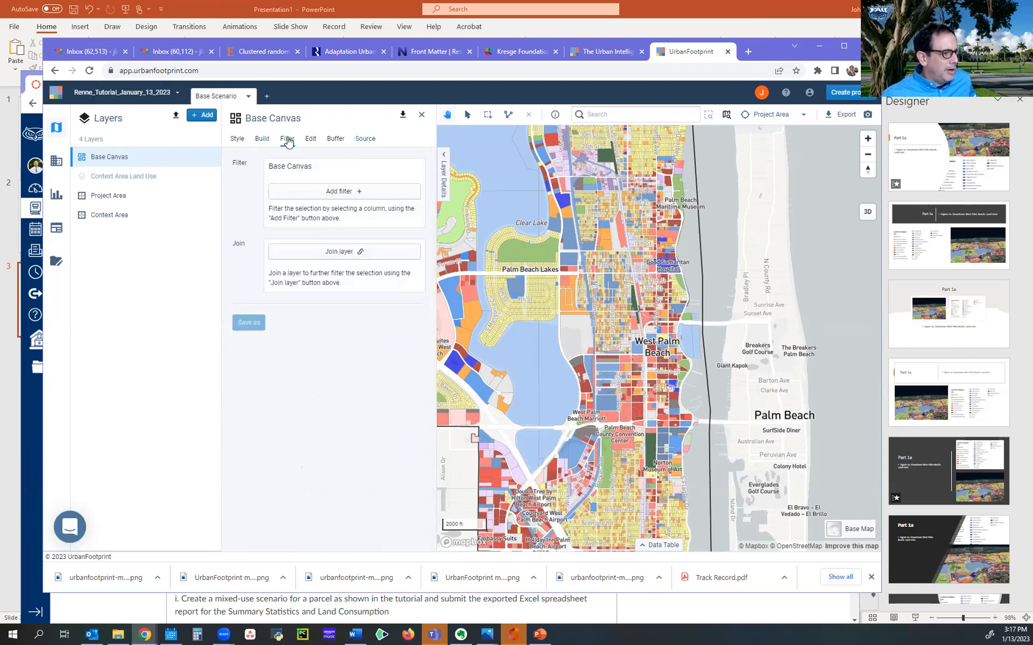
click(341, 192)
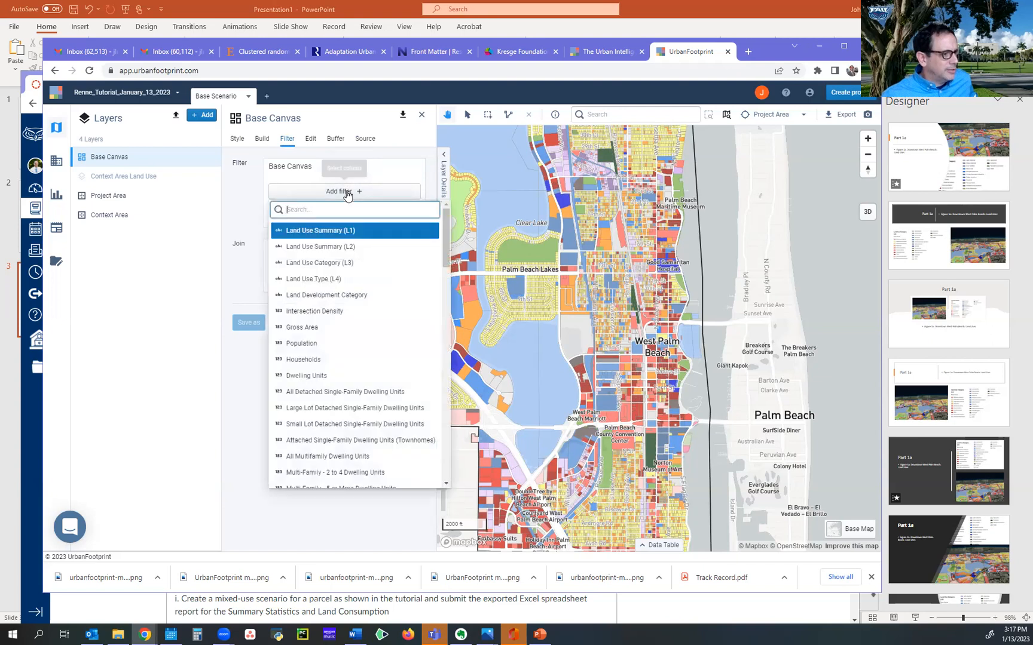
click(343, 264)
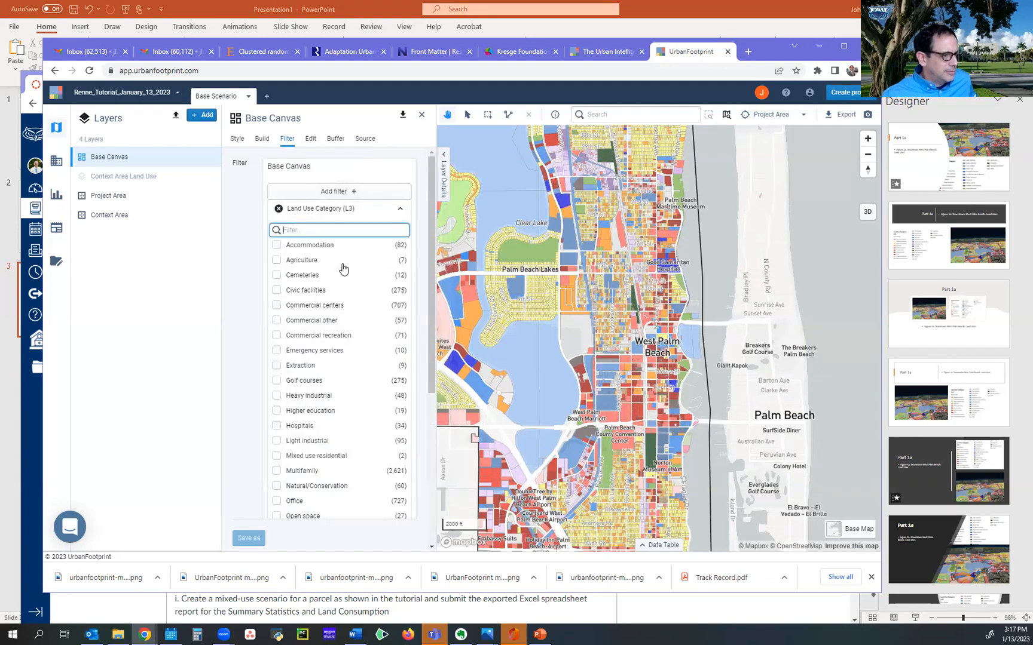
scroll(301, 345, down, 4)
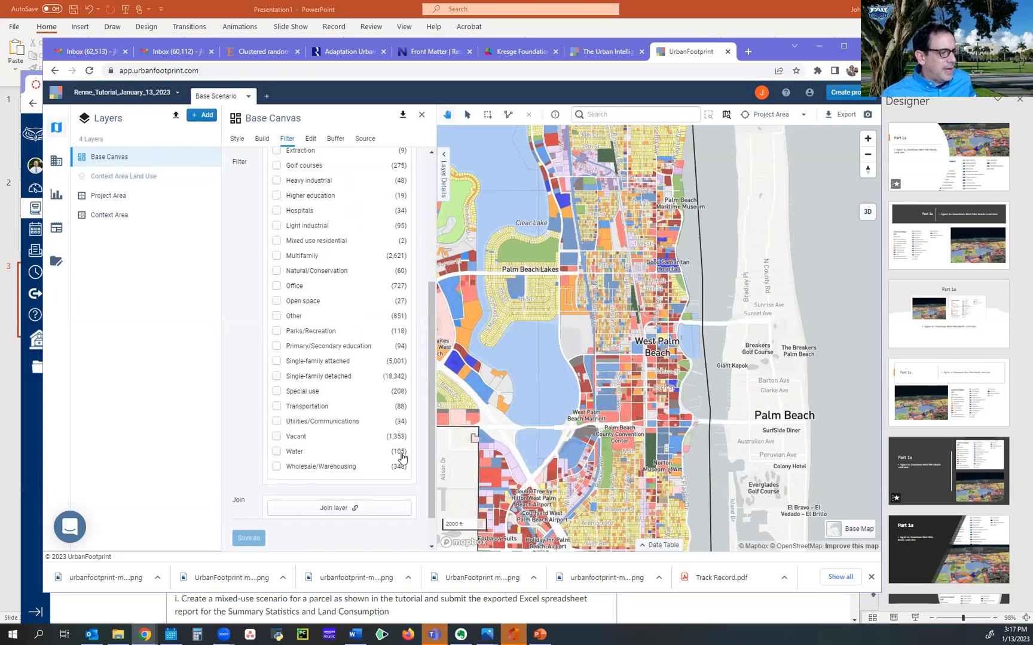
click(277, 437)
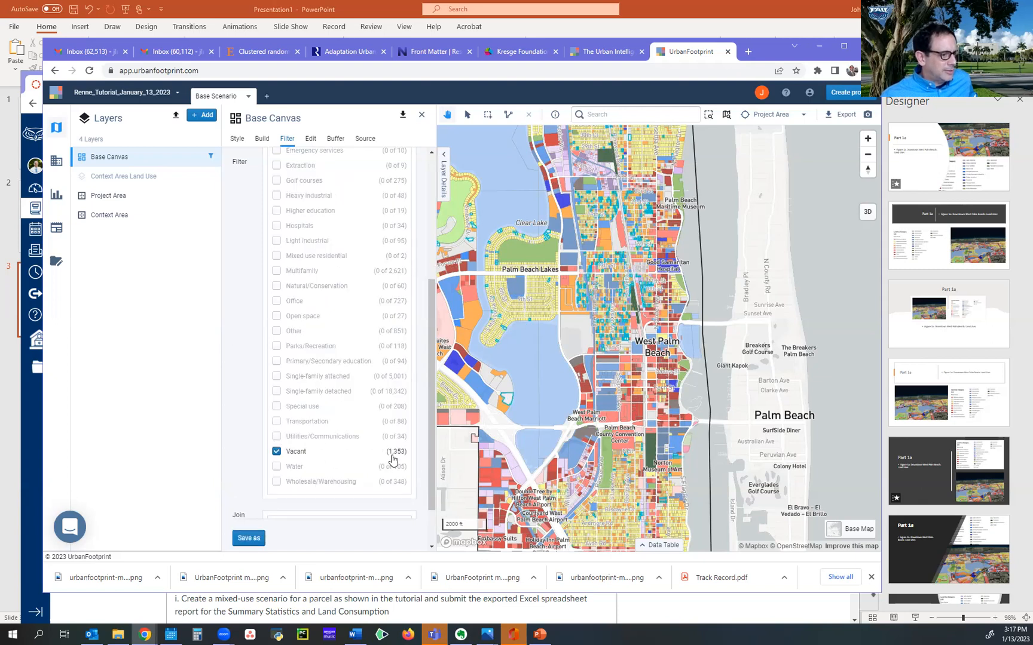
scroll(392, 459, down, 1)
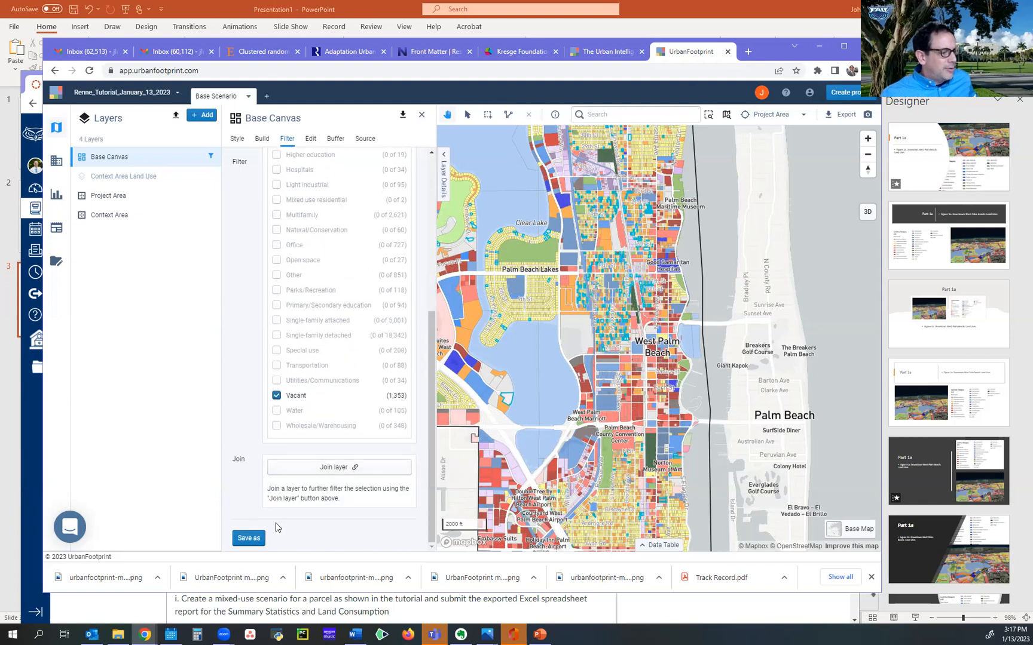
Save the filtered features as a new layer named "Vacant Parcels"
click(251, 538)
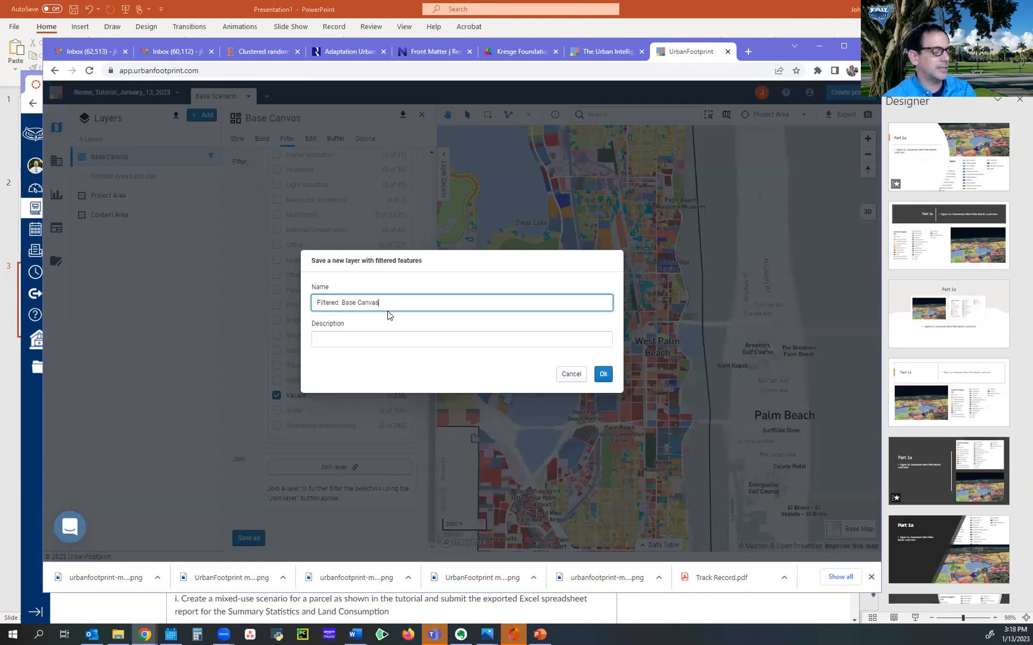
key(BackSpace)
key(BackSpace)
key(BackSpace)
key(BackSpace)
key(BackSpace)
key(BackSpace)
key(BackSpace)
key(BackSpace)
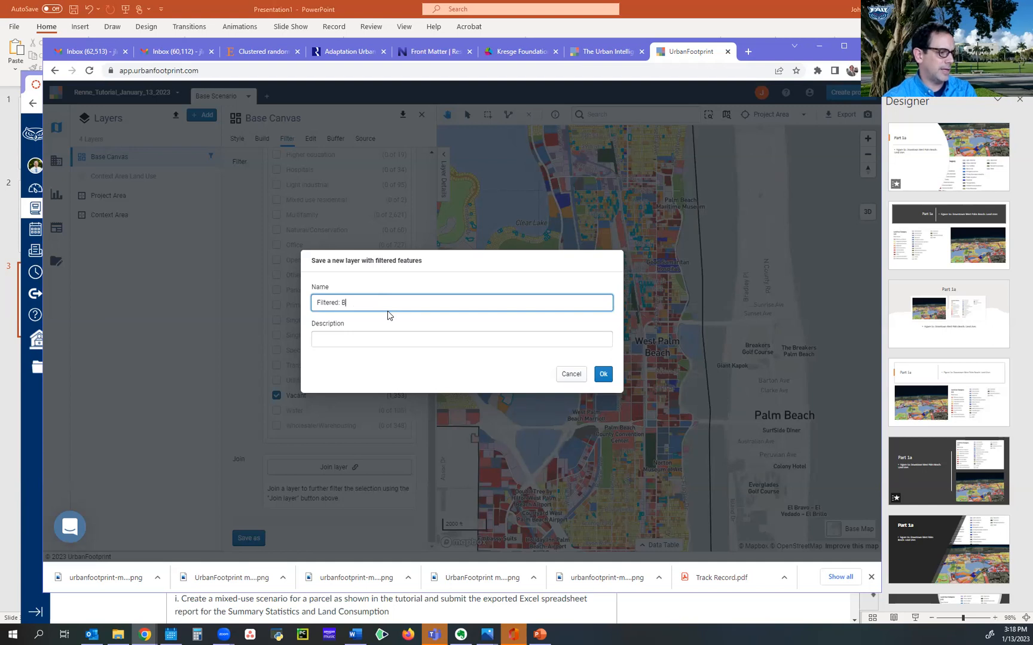
key(BackSpace)
key(BackSpace)
key(BackSpace)
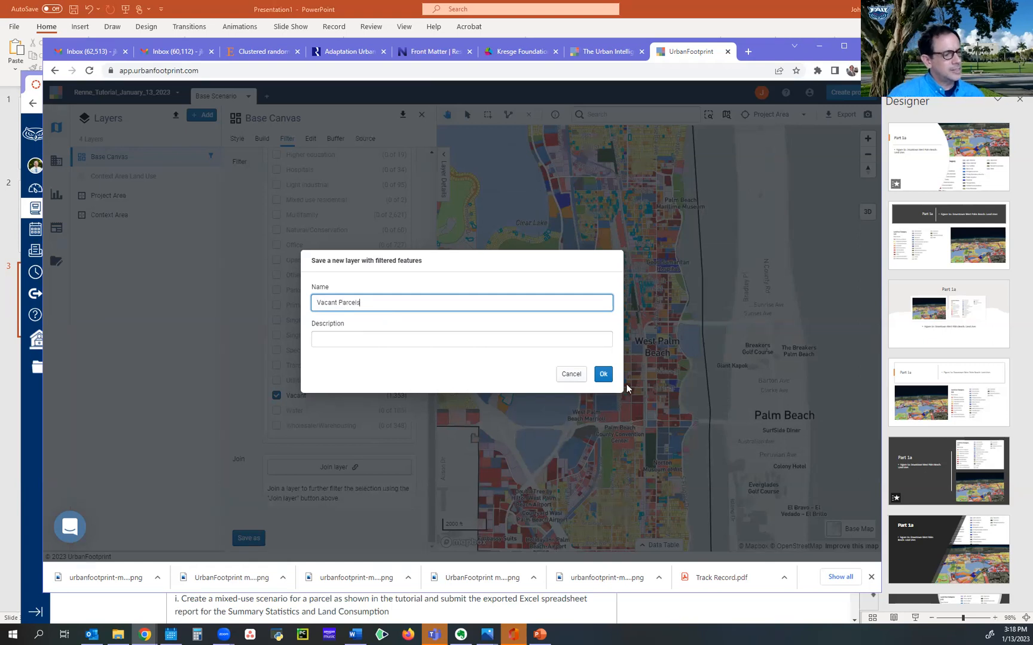
click(603, 376)
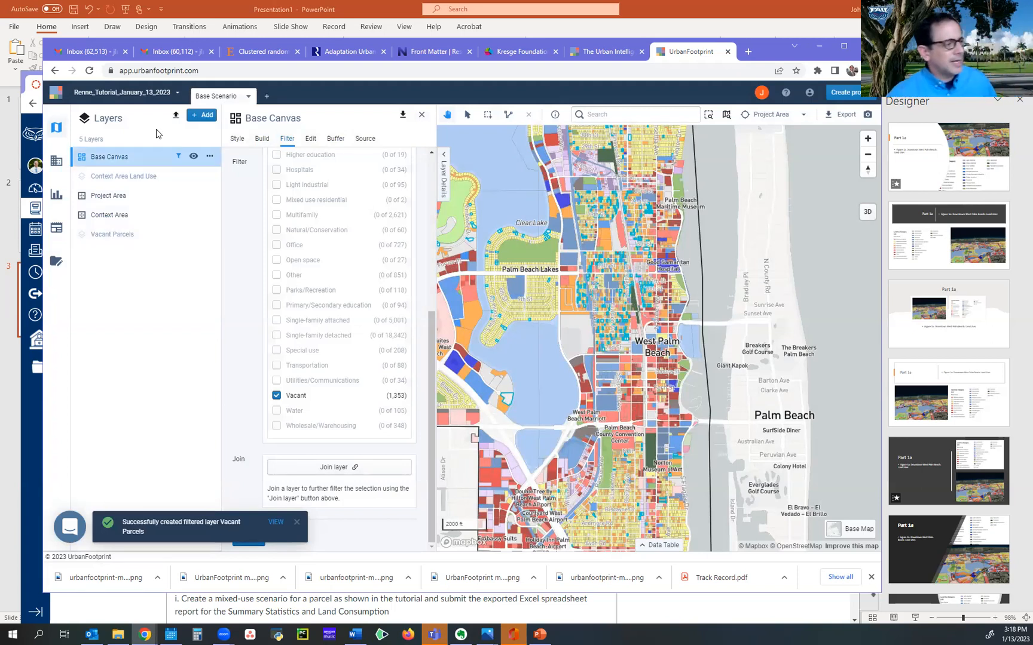
Show the Vacant Parcels layer's style details and hide the layer on the map
click(111, 234)
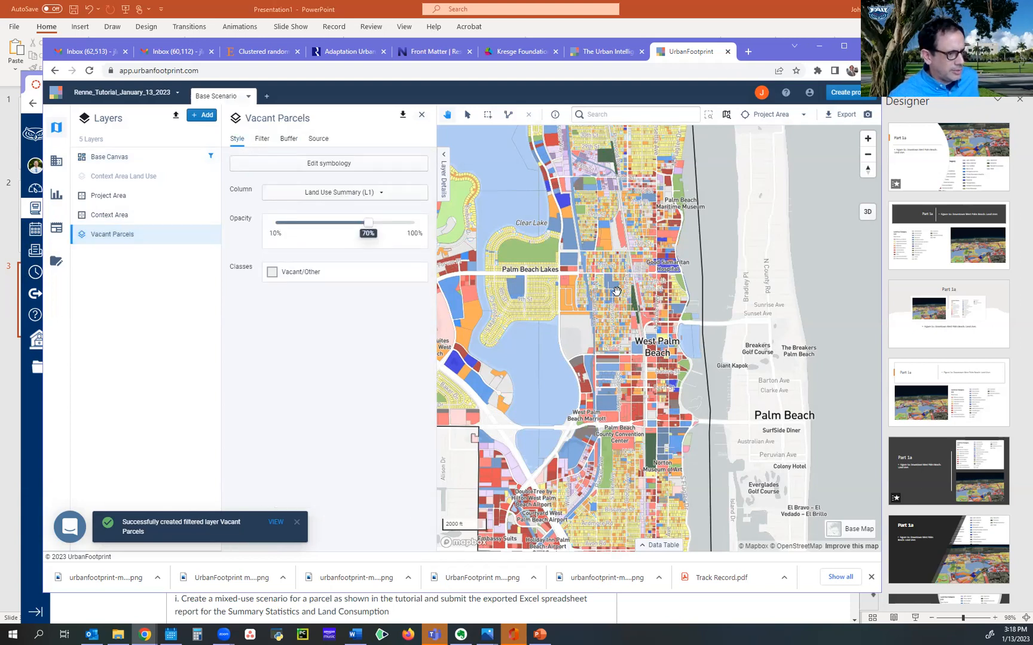
scroll(616, 291, up, 5)
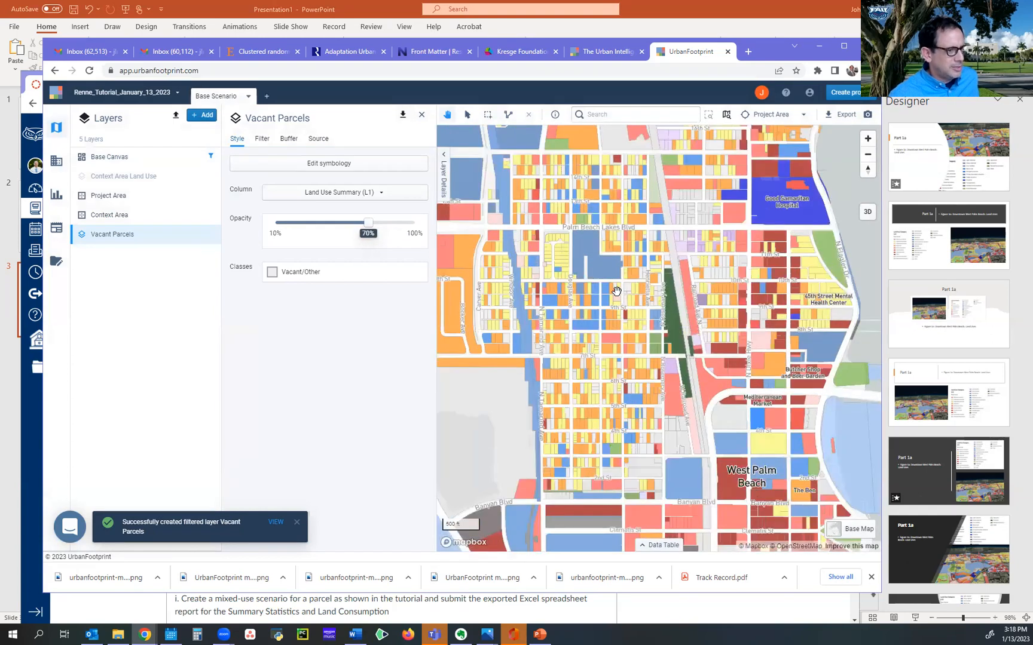
mouse_move(174, 234)
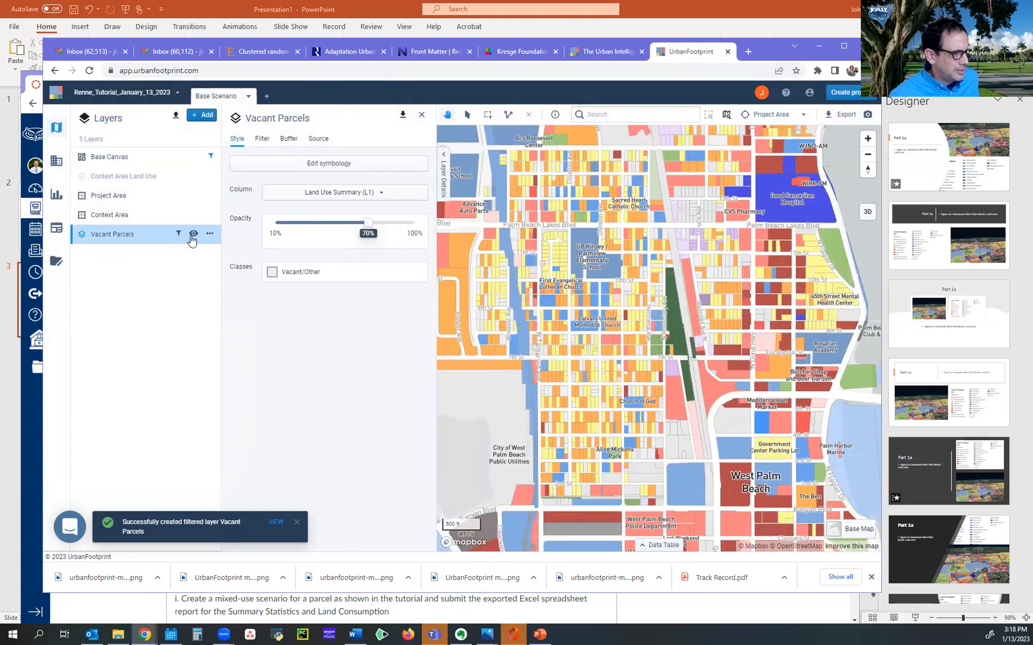
click(194, 235)
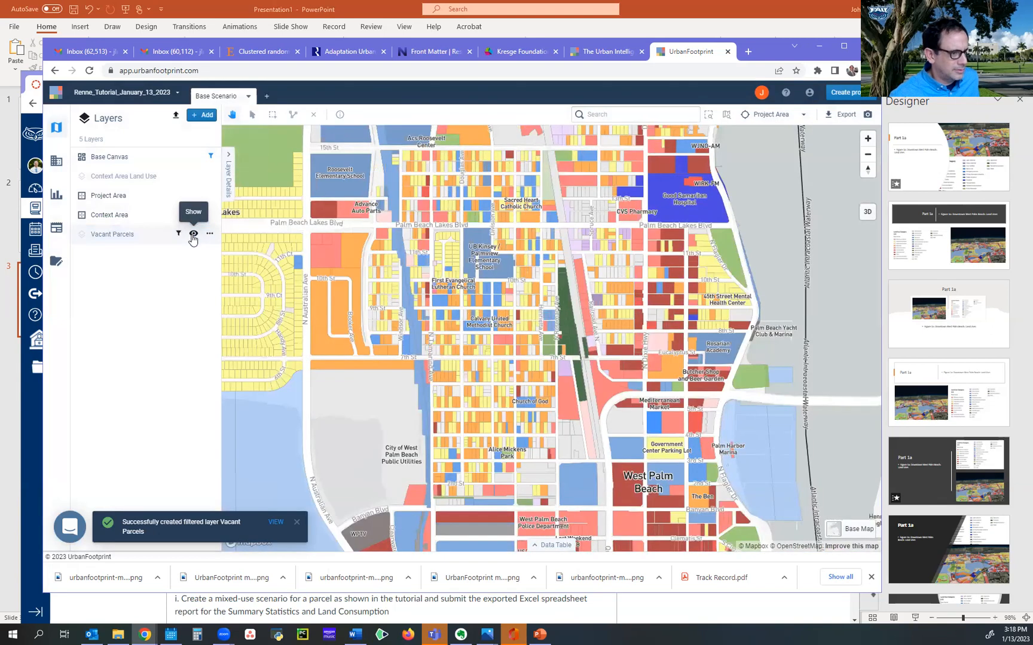
Show only the Vacant Parcels layer on the map by hiding the Base Canvas, Project Area and Context Area layers, toggling Vacant Parcels to compare
click(193, 235)
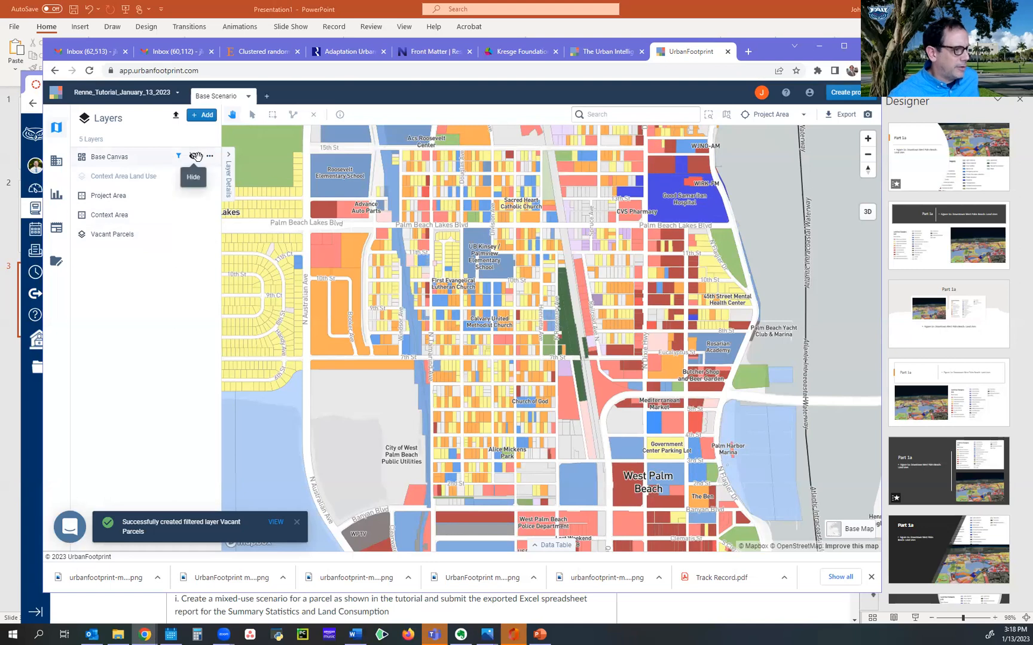
click(194, 157)
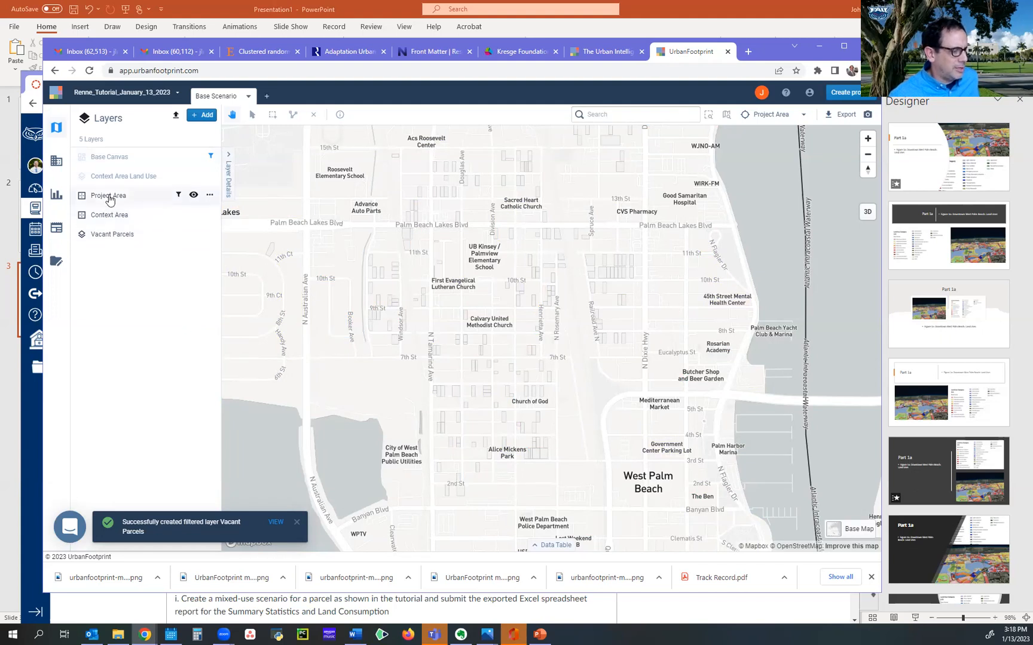
click(193, 196)
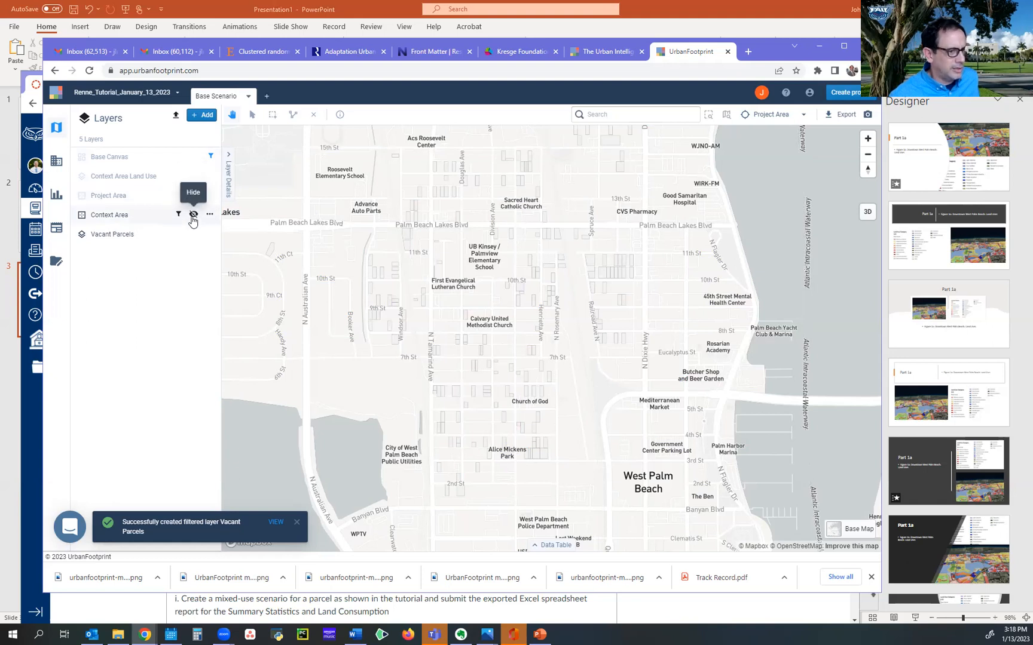
click(193, 215)
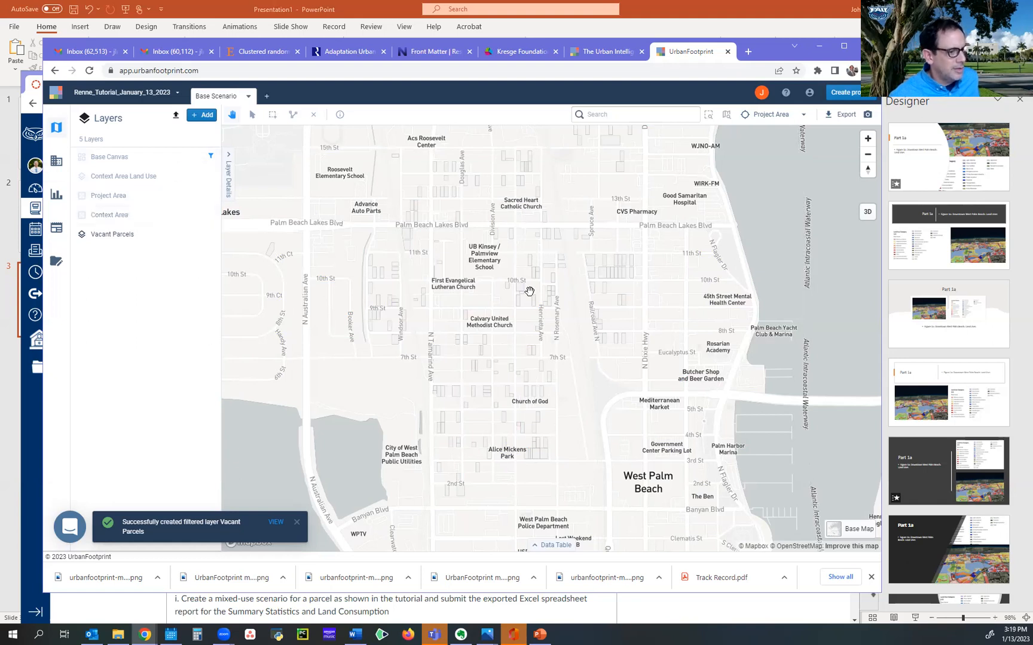
click(194, 235)
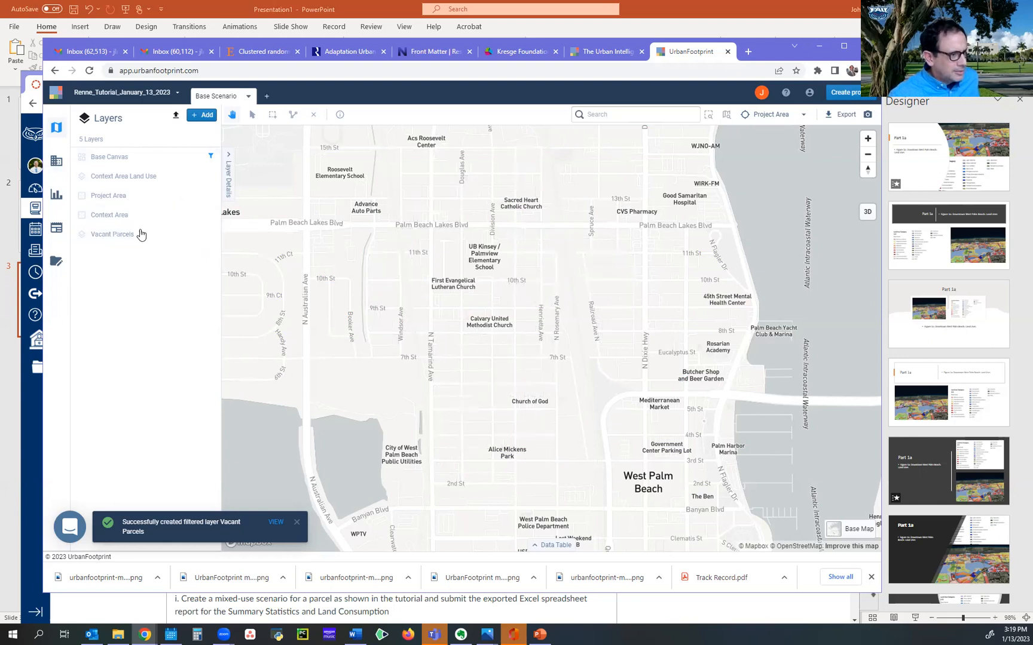
click(193, 234)
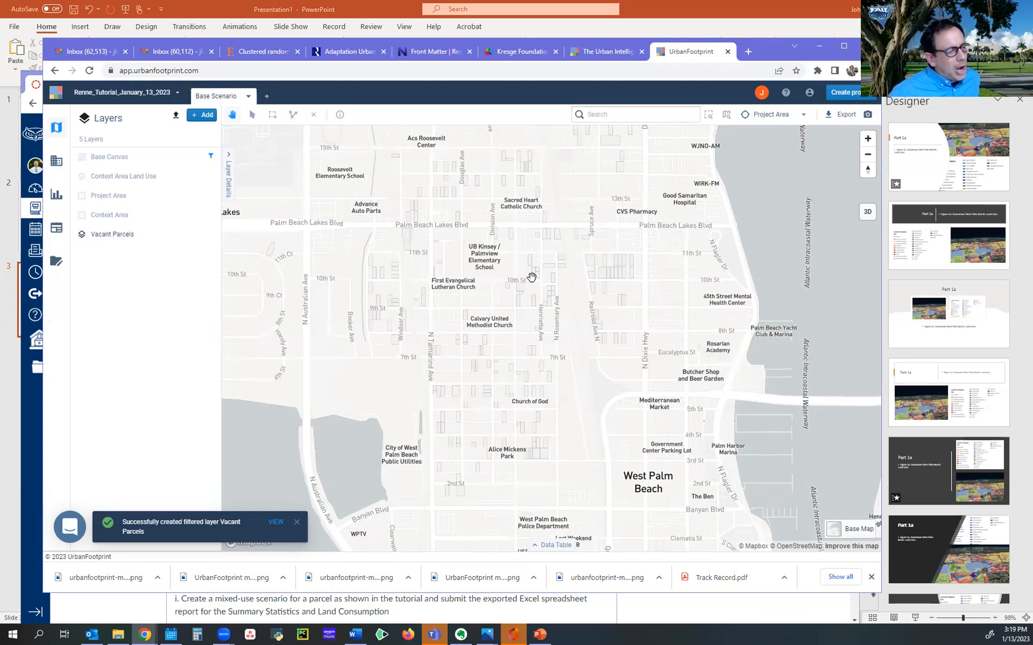
Display the Base Canvas land use layer on the map again and close its filter details
click(133, 159)
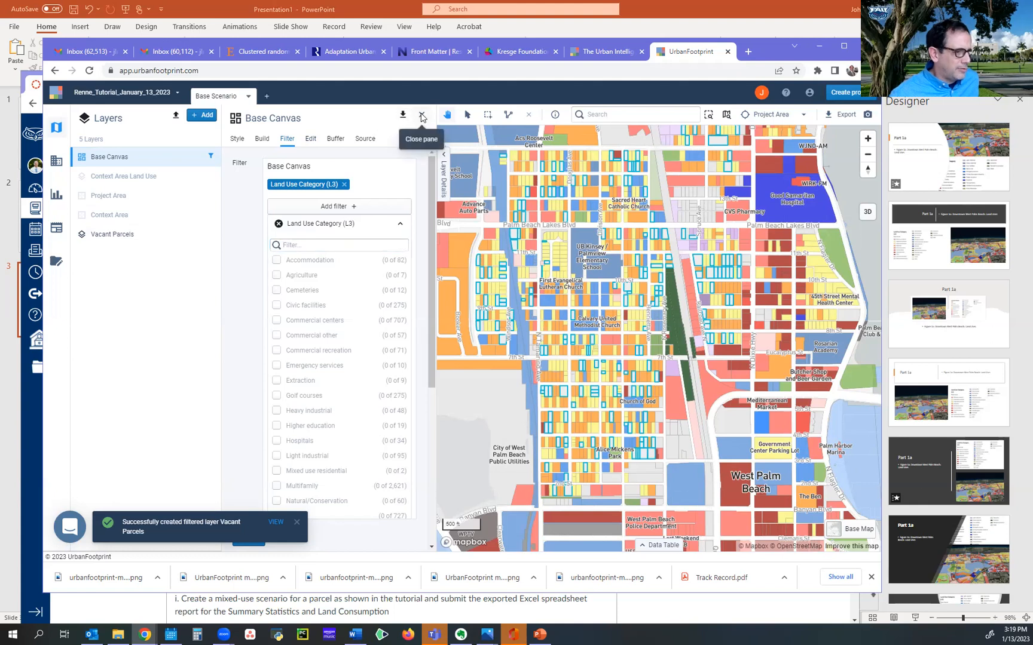
click(421, 115)
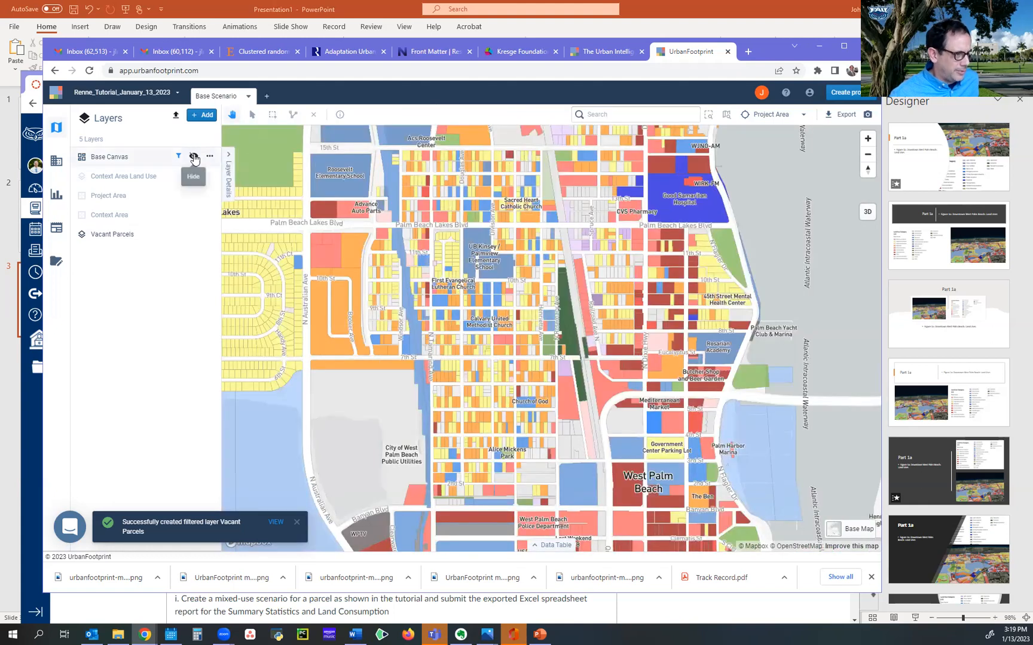